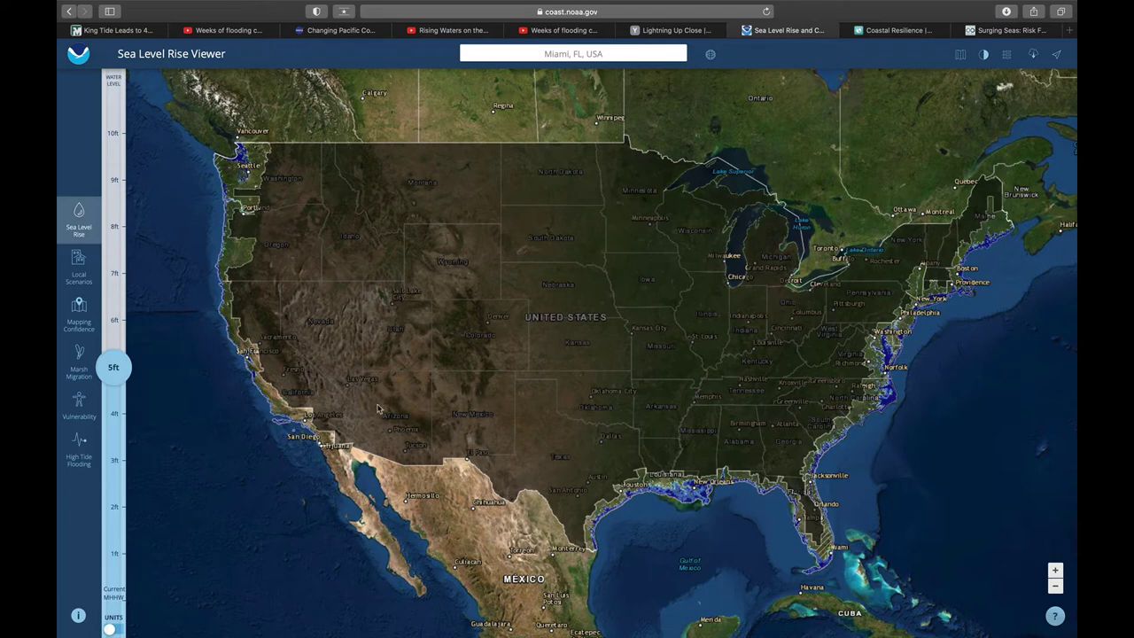
# Step: Raise the Water Level to 6 ft and search 'Ventura, CA', choosing Ventura, CA, USA
pyautogui.moveTo(108, 373); pyautogui.dragTo(112, 319)
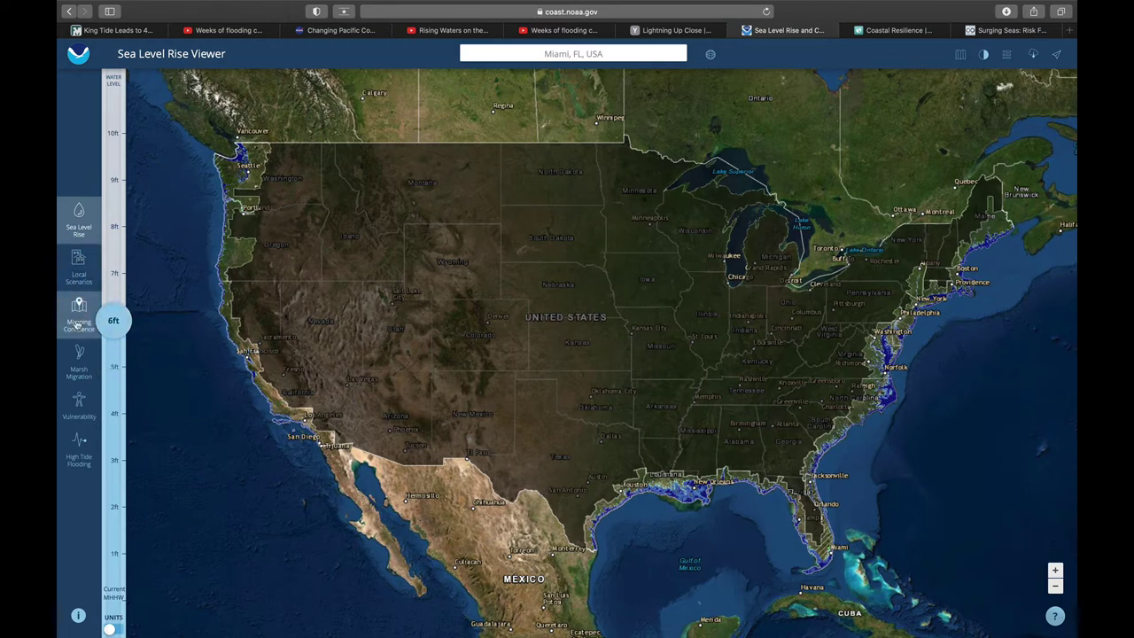
pyautogui.moveTo(273, 356); pyautogui.dragTo(389, 290)
pyautogui.click(541, 50)
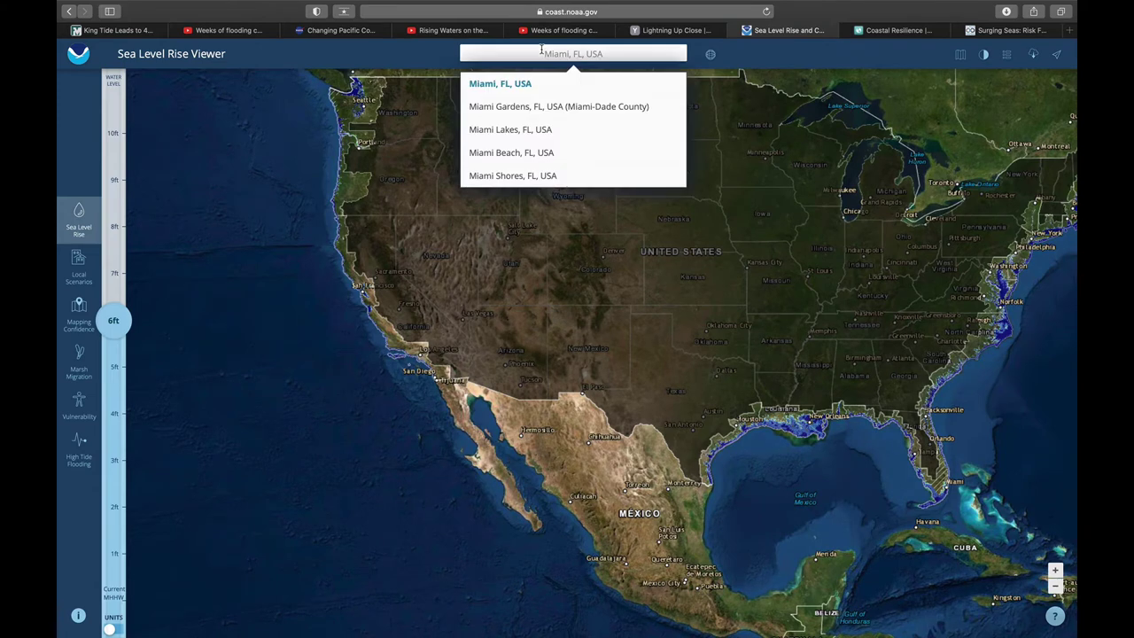
pyautogui.write('Ventura')
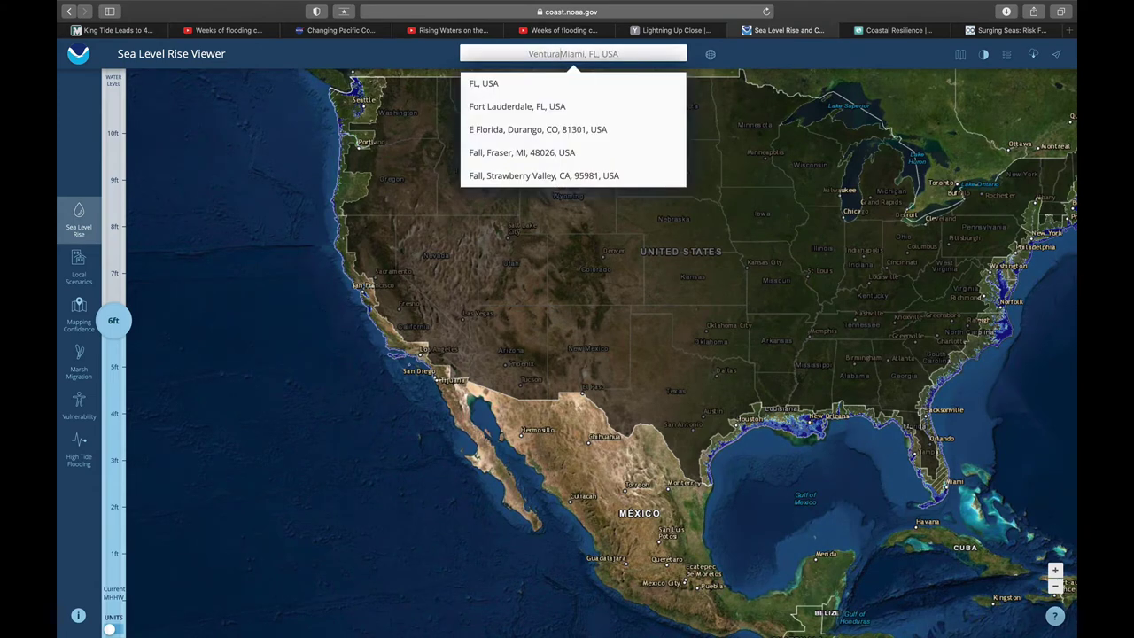
pyautogui.write(', cA')
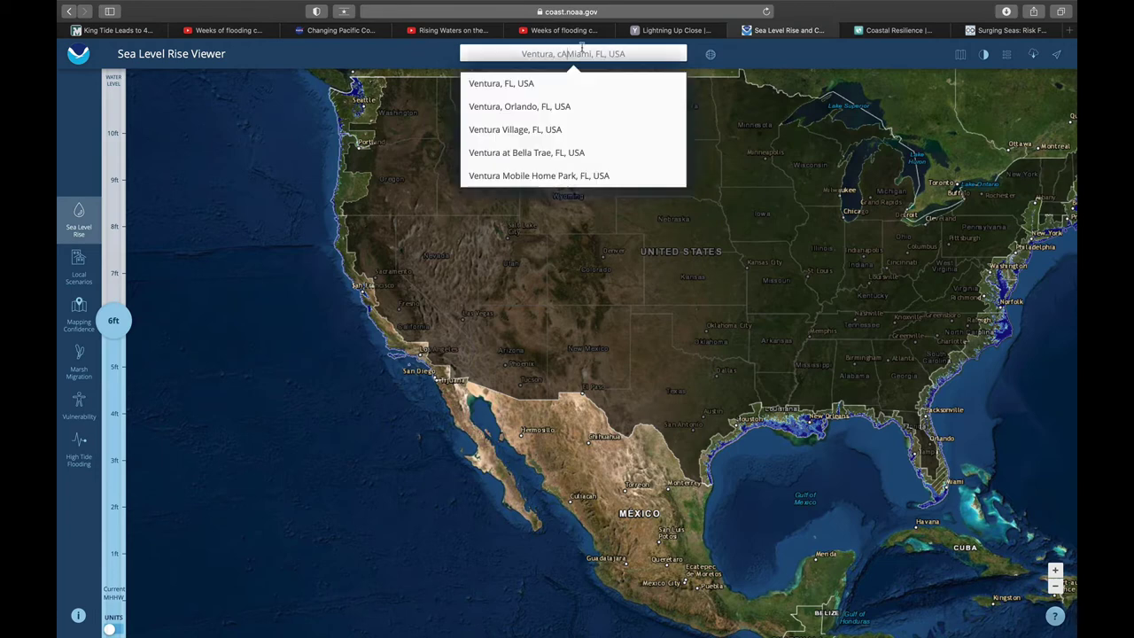
pyautogui.moveTo(623, 56); pyautogui.dragTo(560, 55)
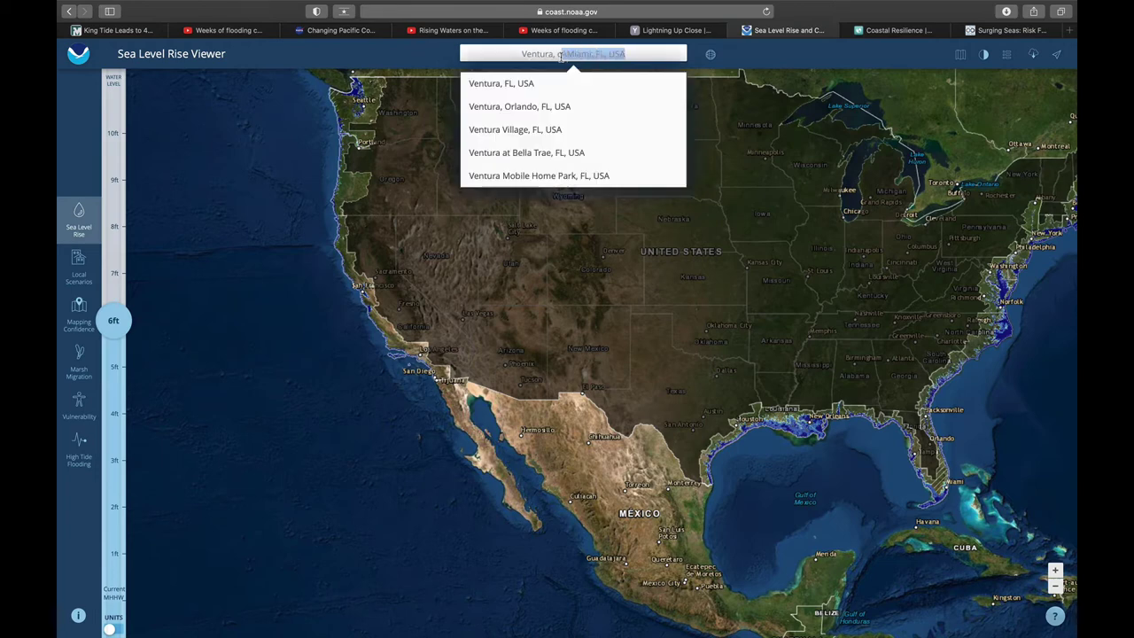
pyautogui.write('a')
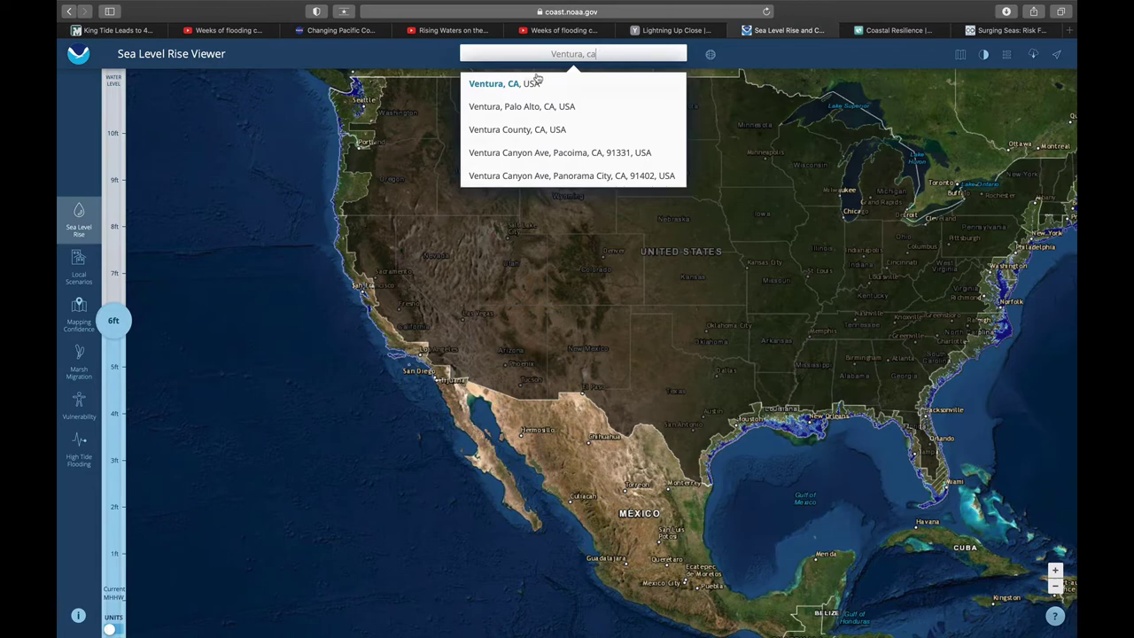
pyautogui.click(537, 83)
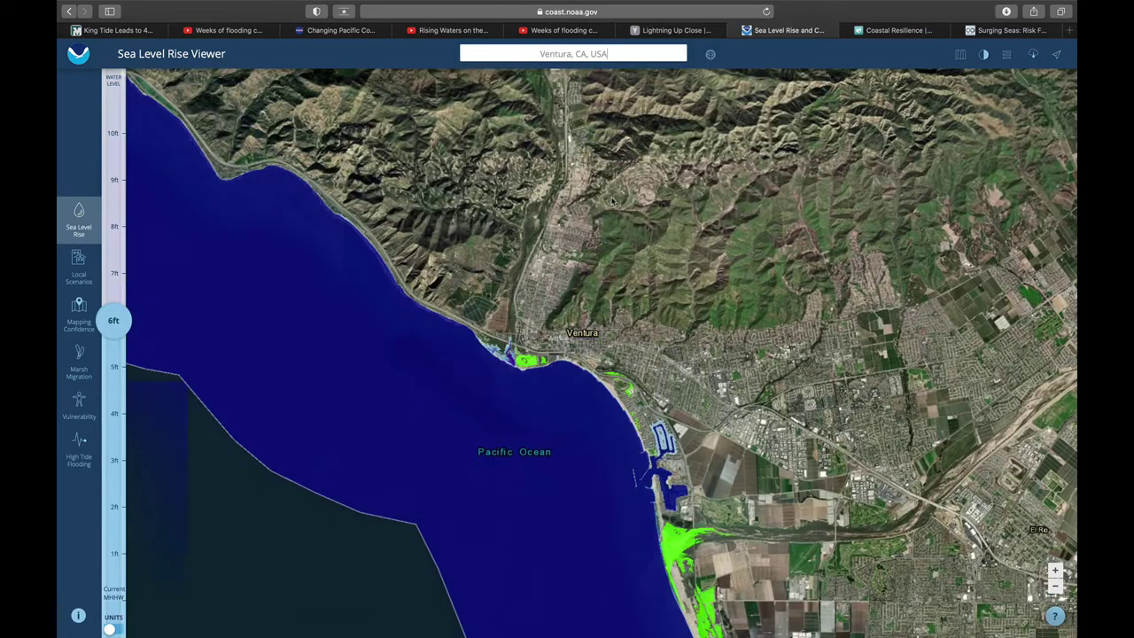
# Step: Raise the water level to 9 ft across Oxnard to Point Mugu, then go to the Coastal Resilience tab
pyautogui.moveTo(729, 343); pyautogui.dragTo(618, 184)
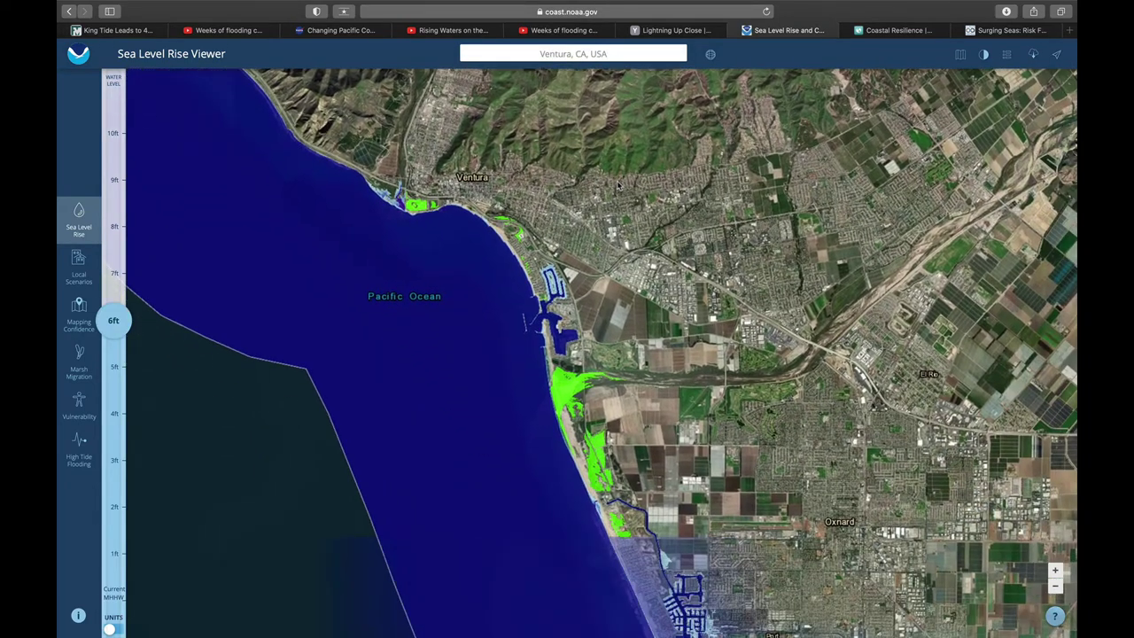
pyautogui.moveTo(681, 312); pyautogui.dragTo(538, 204)
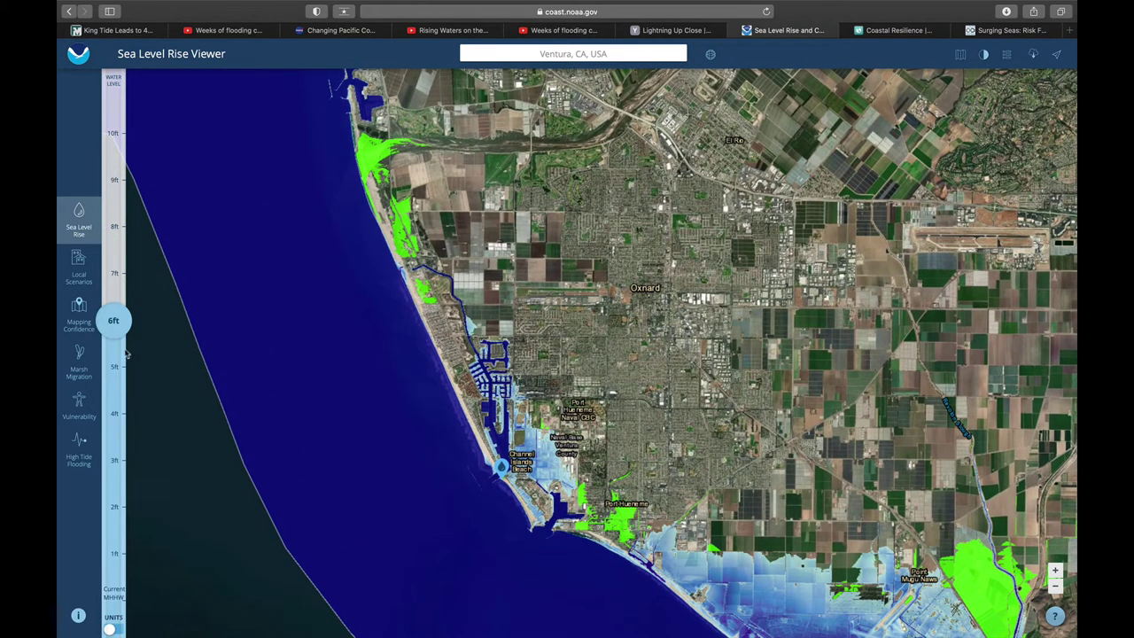
pyautogui.moveTo(115, 331); pyautogui.dragTo(116, 180)
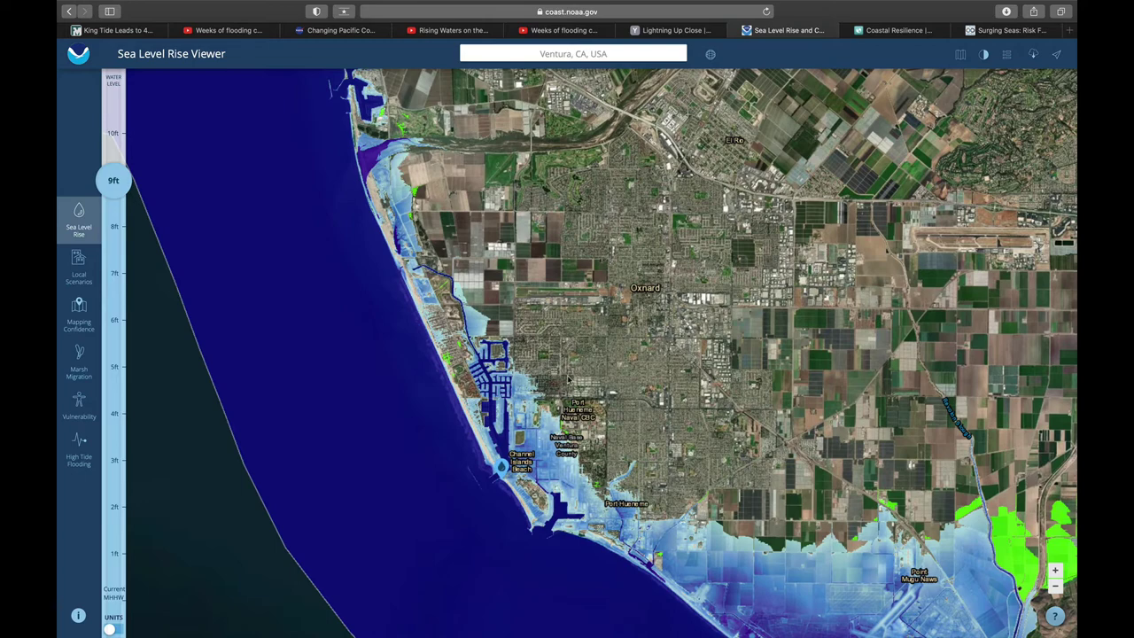
pyautogui.moveTo(697, 431); pyautogui.dragTo(599, 307)
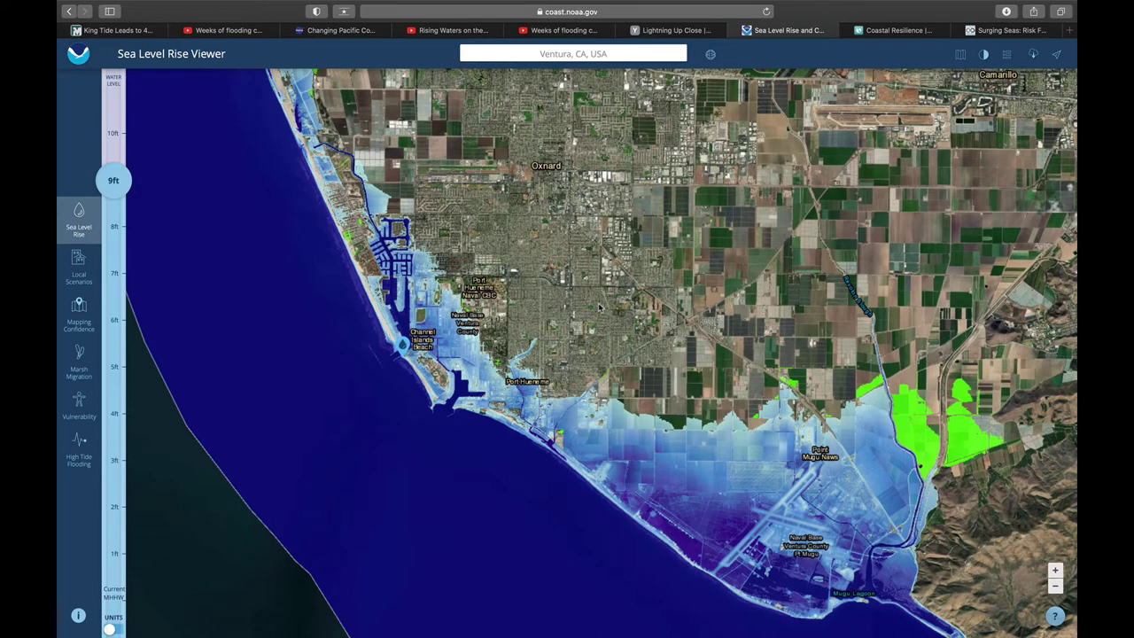
pyautogui.click(904, 44)
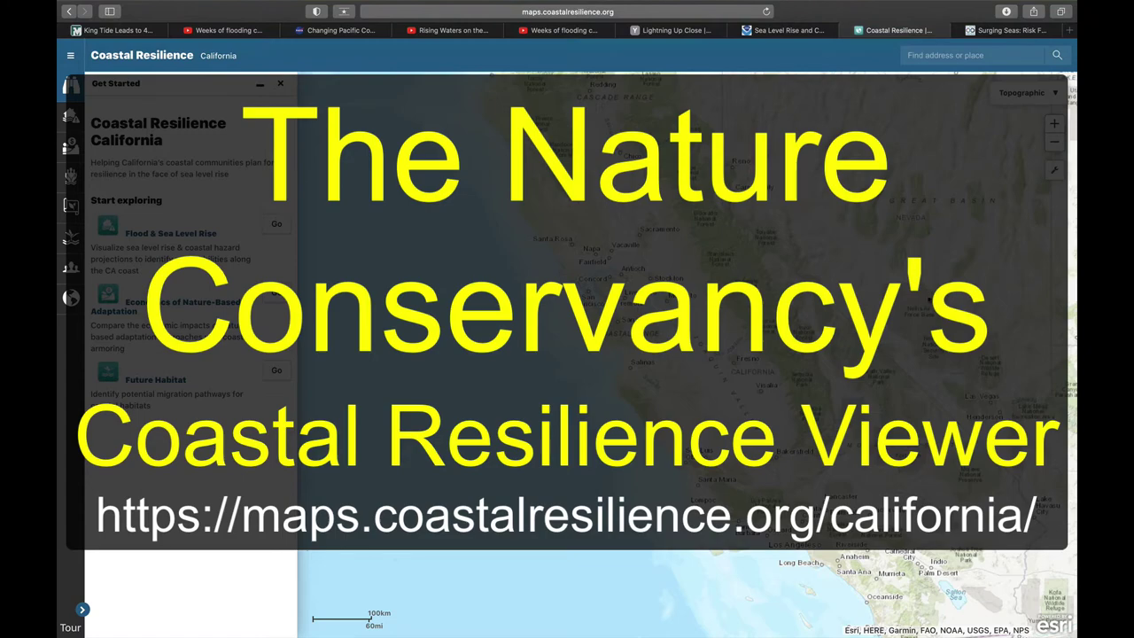
# Step: Open Flood & Sea Level Rise, selecting region Ventura and hazard Rising Tide
pyautogui.moveTo(929, 303); pyautogui.dragTo(772, 244)
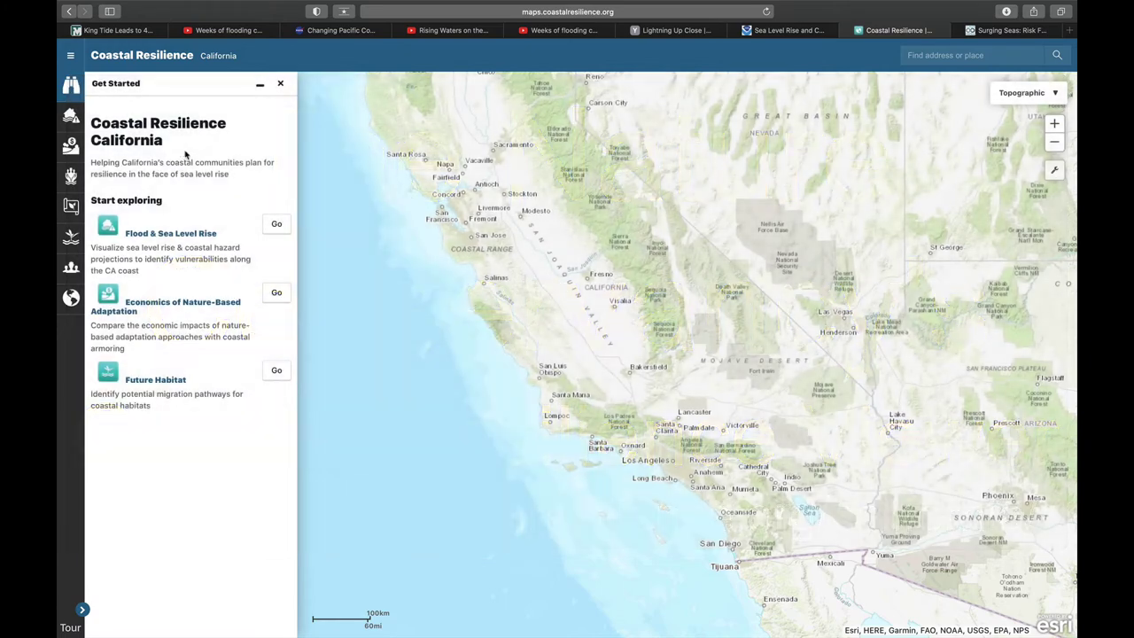
pyautogui.click(277, 226)
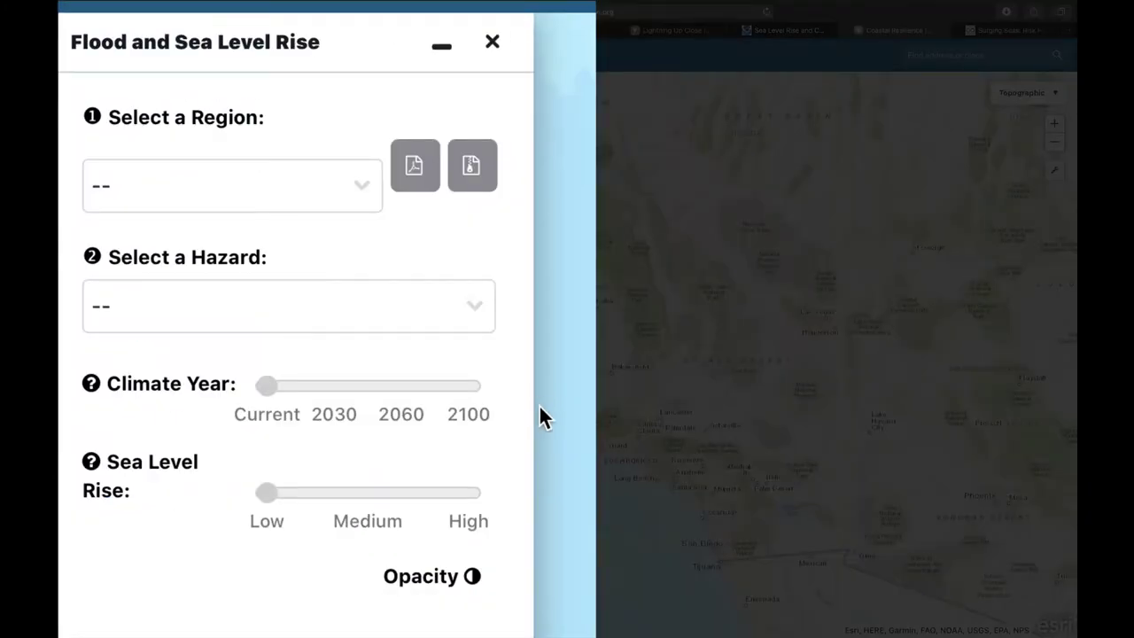
pyautogui.click(350, 188)
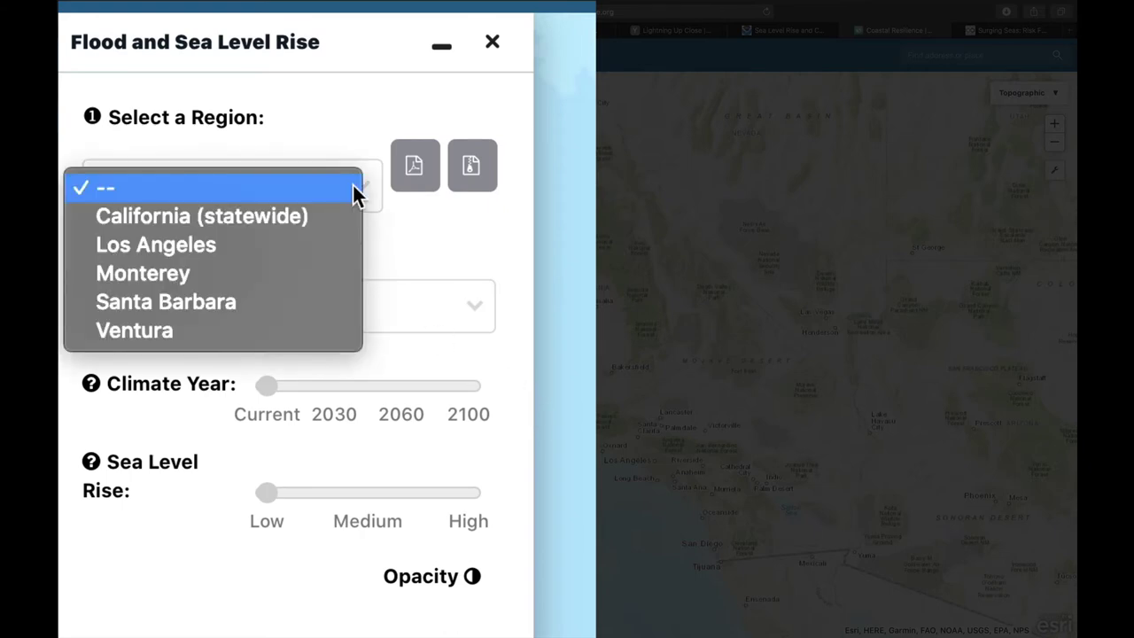
pyautogui.click(317, 332)
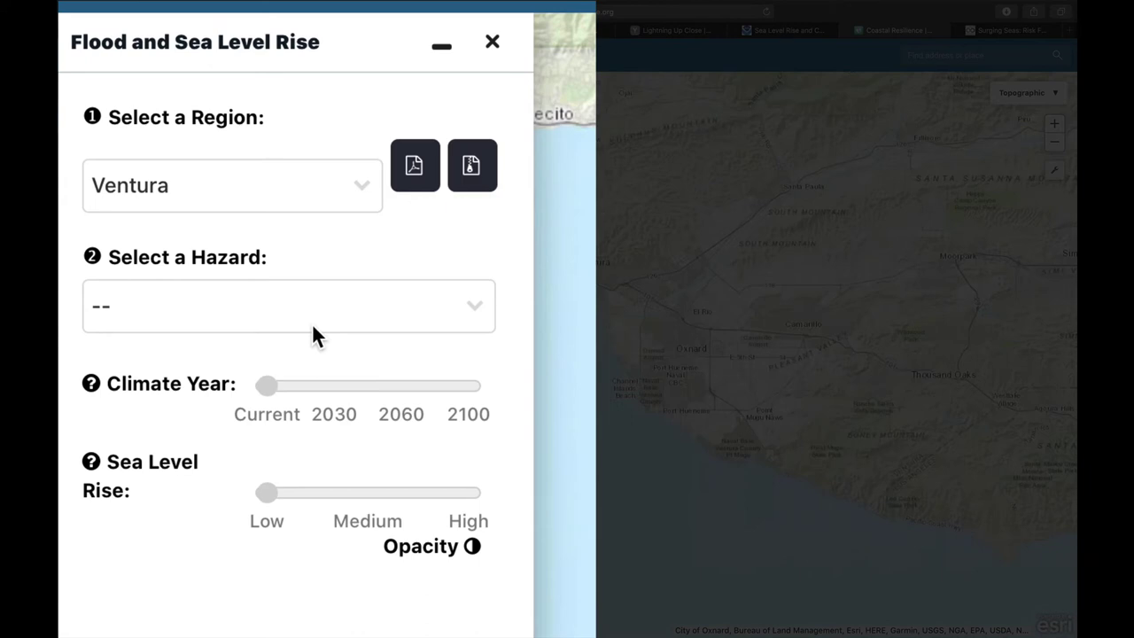
pyautogui.click(459, 321)
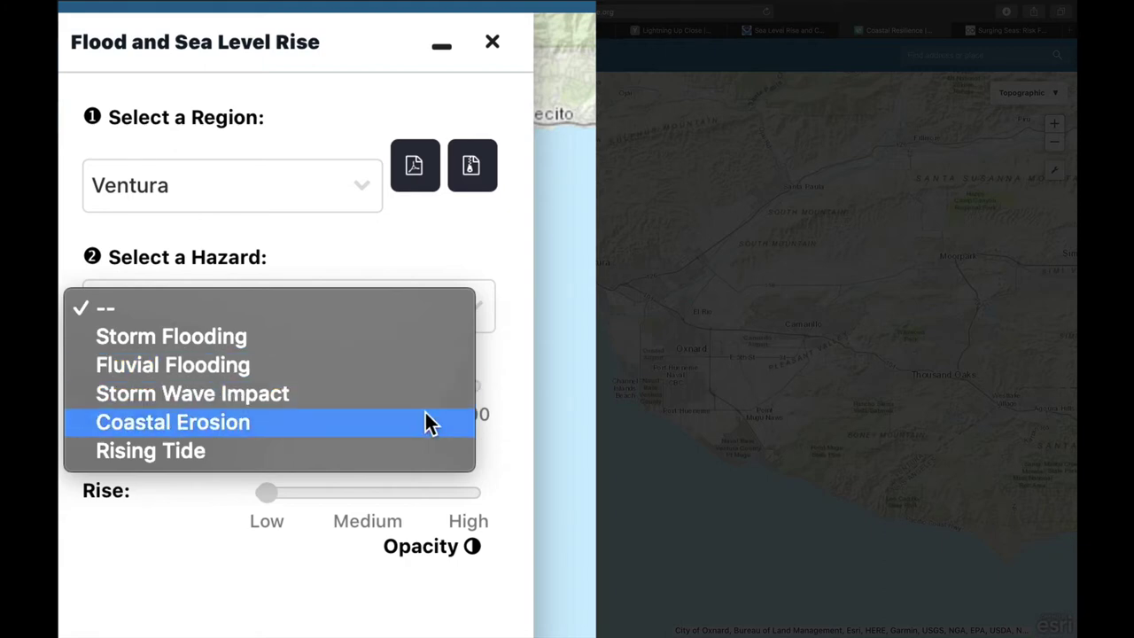
pyautogui.click(420, 447)
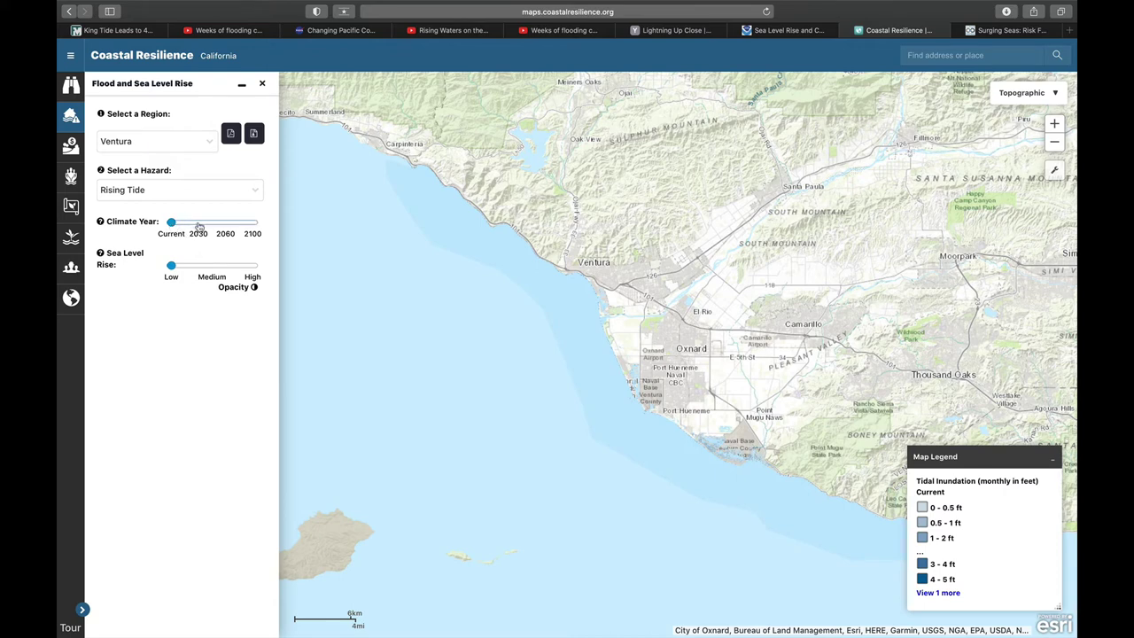
# Step: Set climate year 2100 with the Medium scenario and zoom in two levels toward Point Mugu
pyautogui.moveTo(174, 222); pyautogui.dragTo(256, 225)
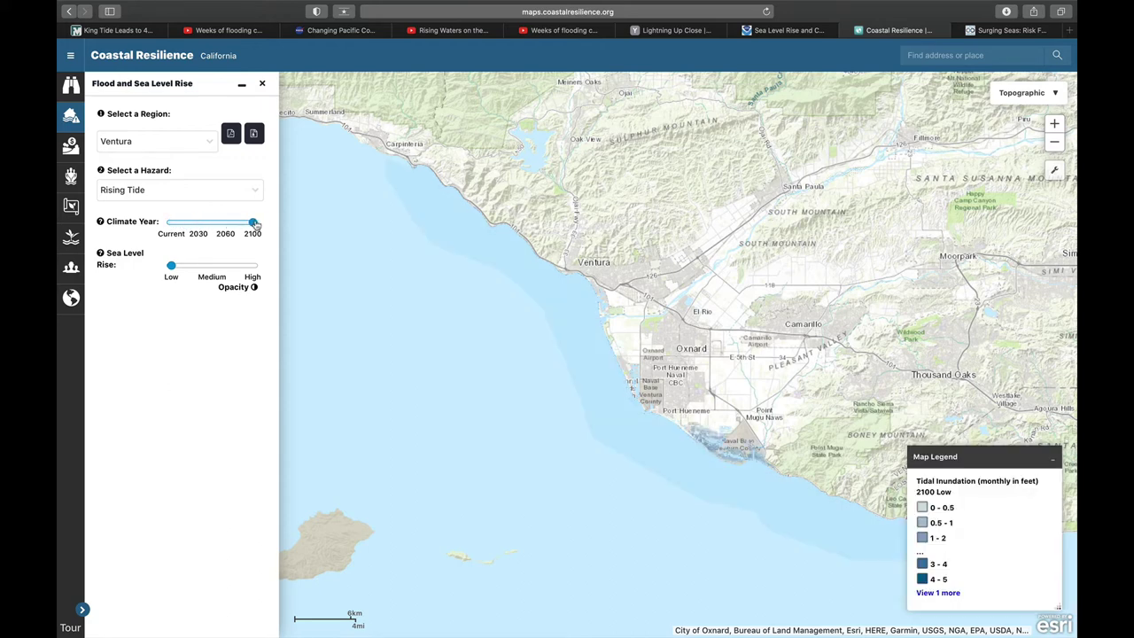
pyautogui.click(204, 271)
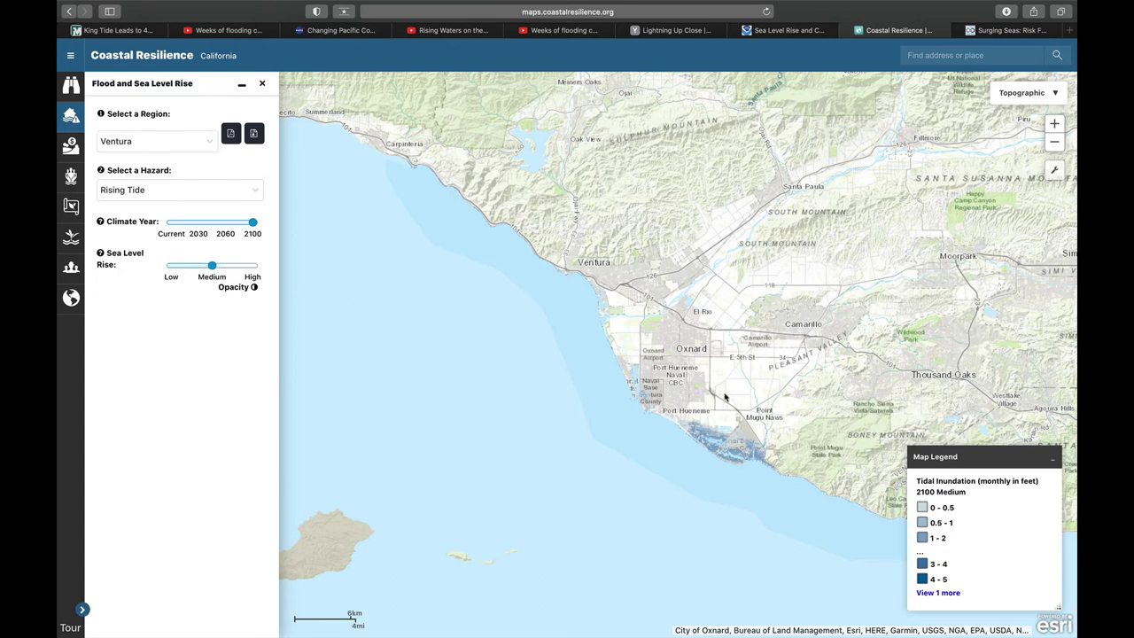
pyautogui.moveTo(904, 399); pyautogui.dragTo(743, 322)
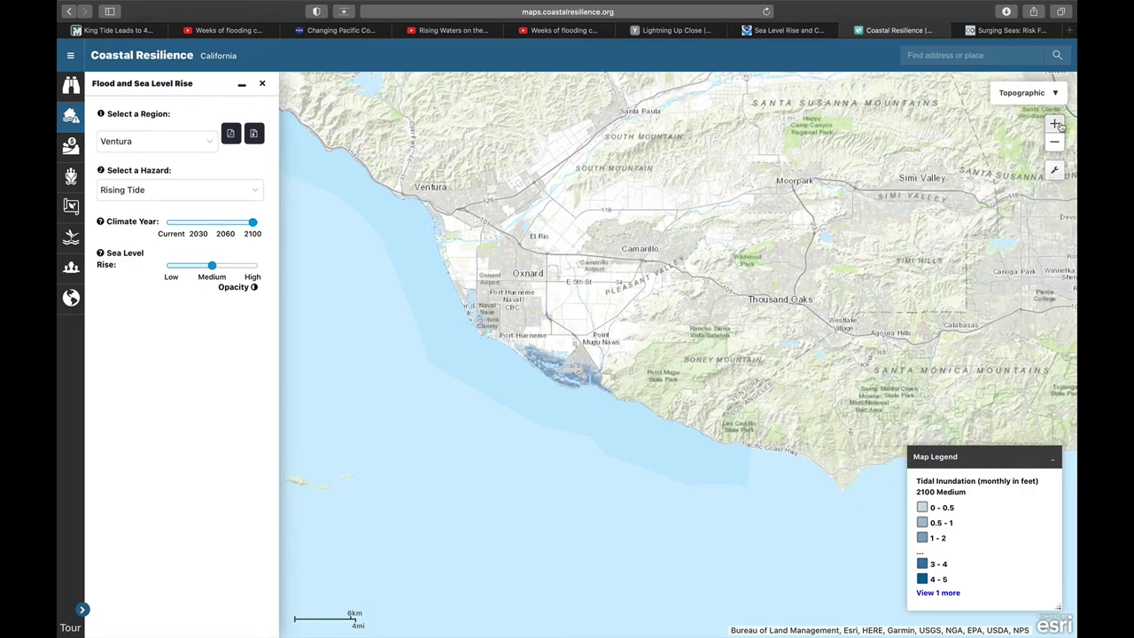
pyautogui.click(1054, 124)
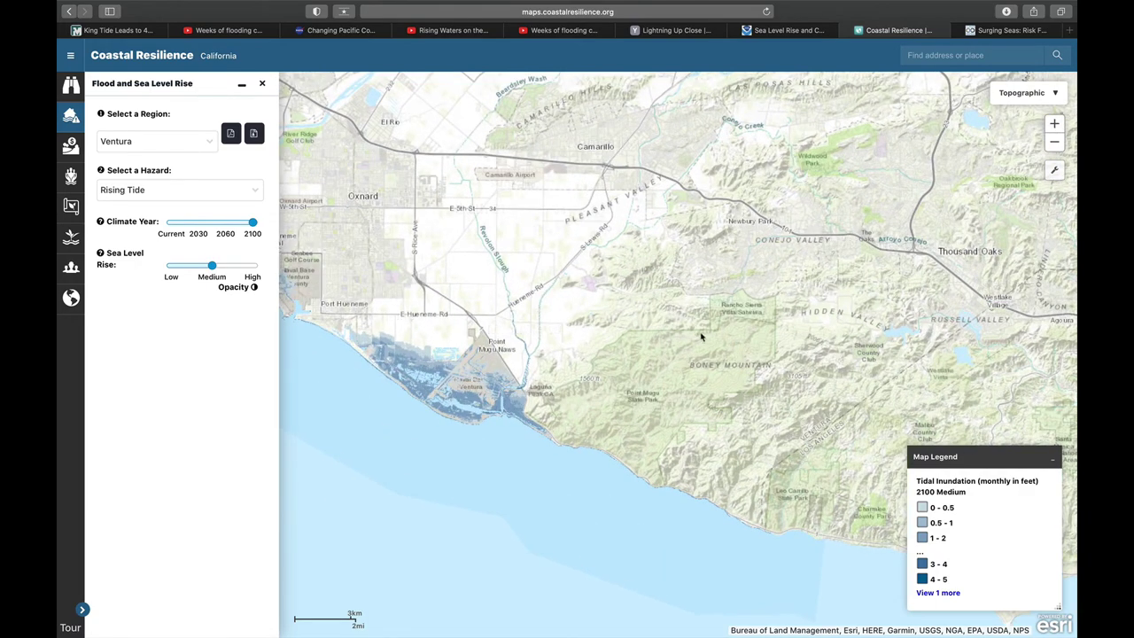
pyautogui.moveTo(701, 331); pyautogui.dragTo(770, 337)
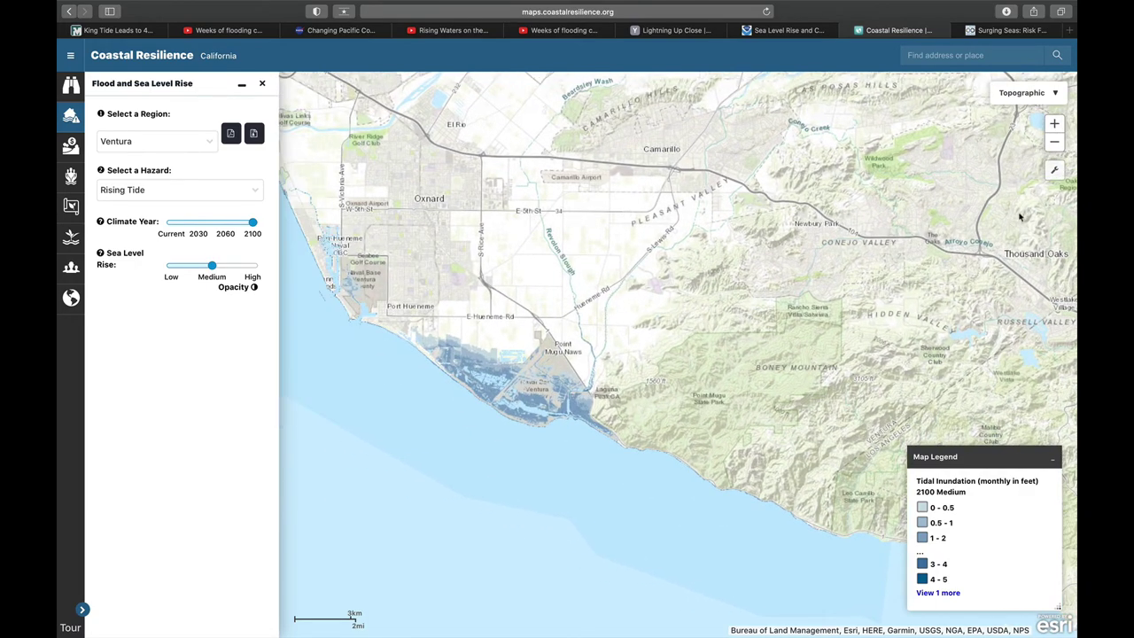
pyautogui.click(1054, 124)
pyautogui.moveTo(727, 315); pyautogui.dragTo(844, 307)
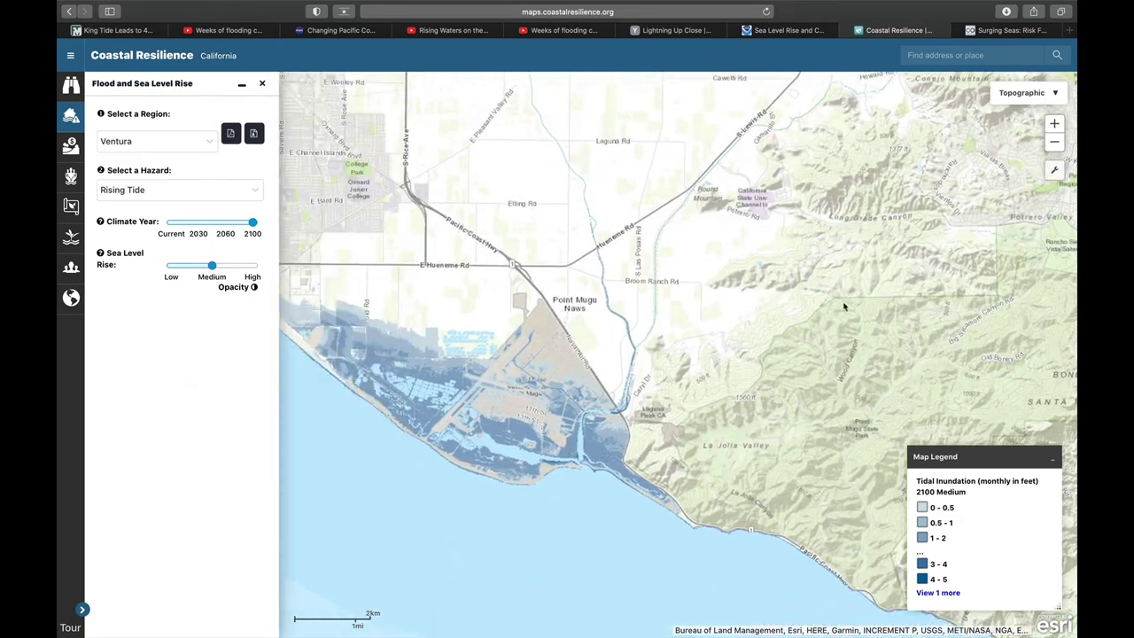
# Step: Zoom one level closer on the flooded Point Mugu wetlands, then go to the Surging Seas Risk Finder tab
pyautogui.moveTo(706, 372); pyautogui.dragTo(760, 368)
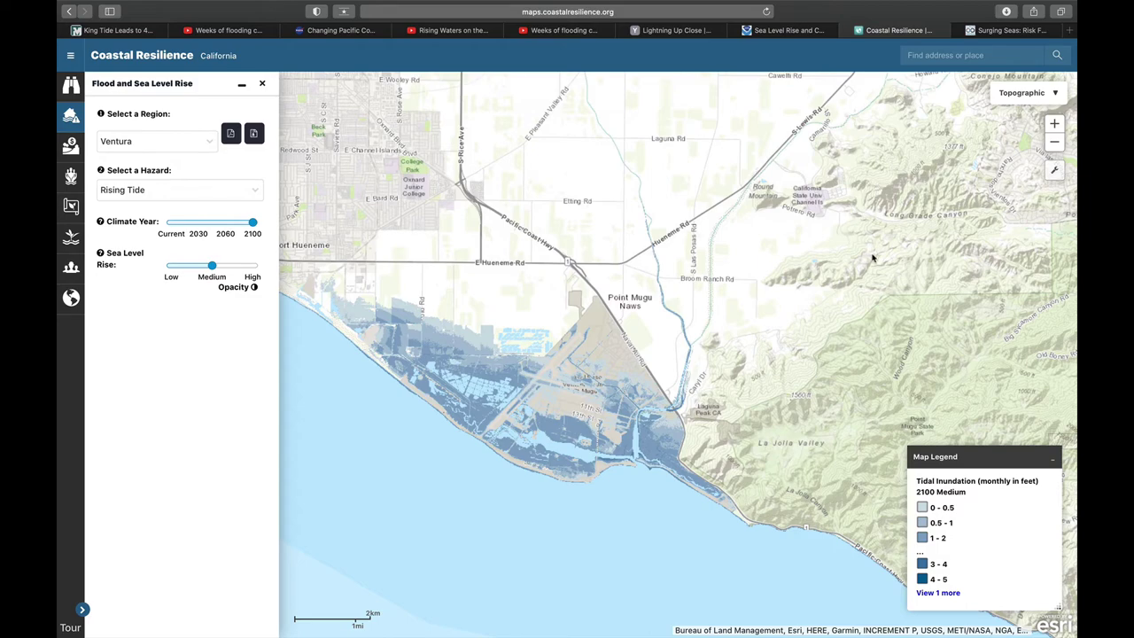
pyautogui.click(1054, 124)
pyautogui.moveTo(777, 332); pyautogui.dragTo(962, 277)
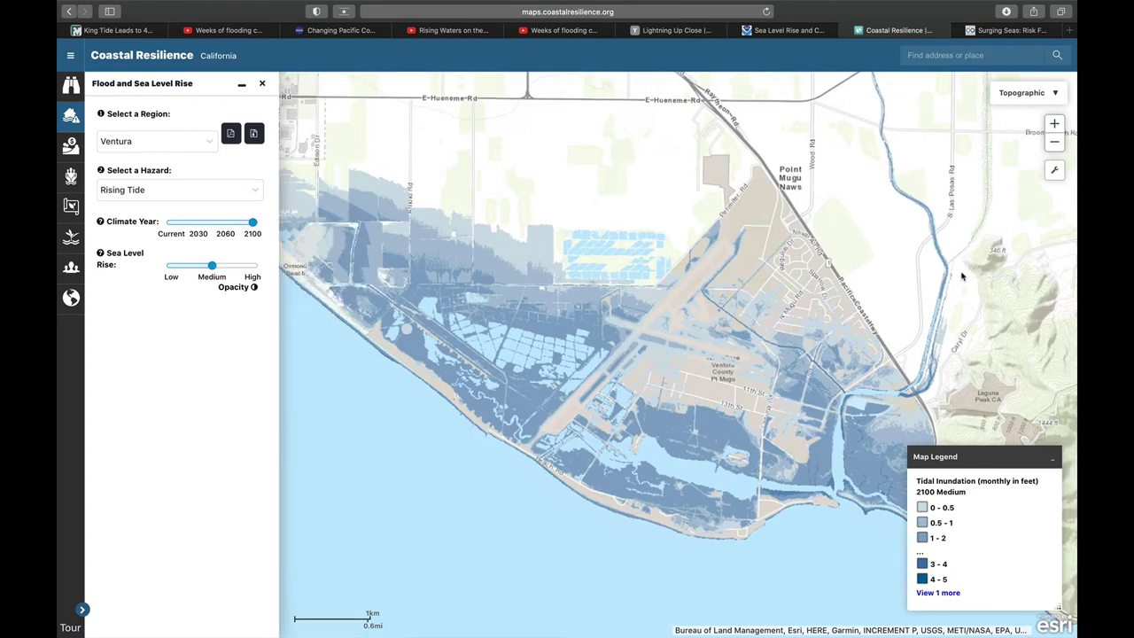
pyautogui.click(1005, 30)
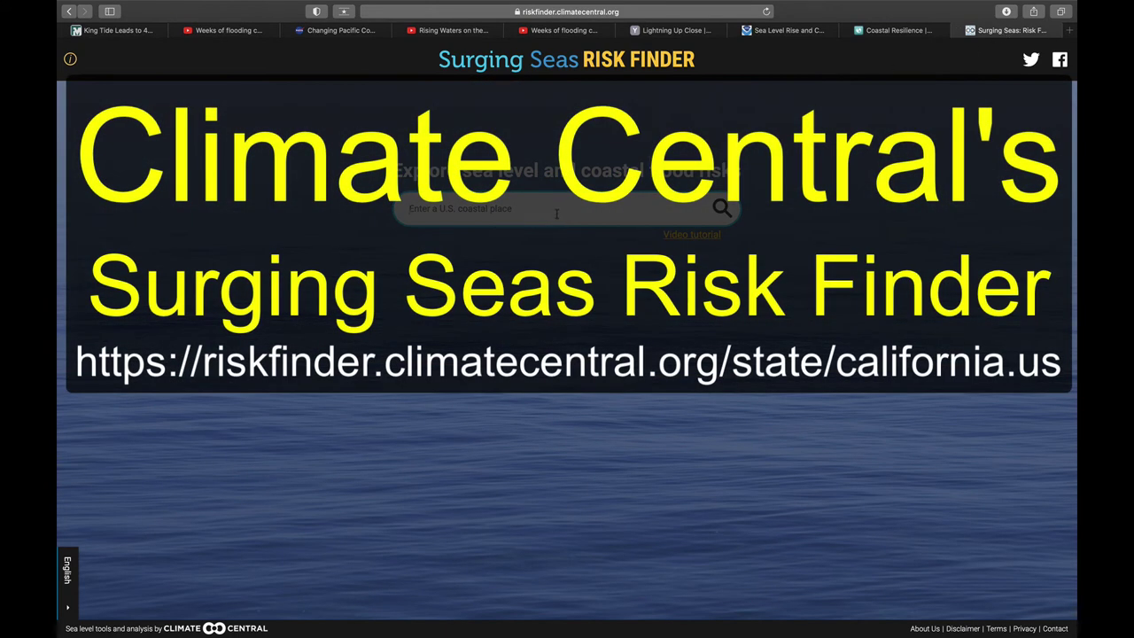
# Step: Search 'Ventura', open Ventura County, California, USA, and launch its FULL-FEATURE MAP
pyautogui.write('Ventura')
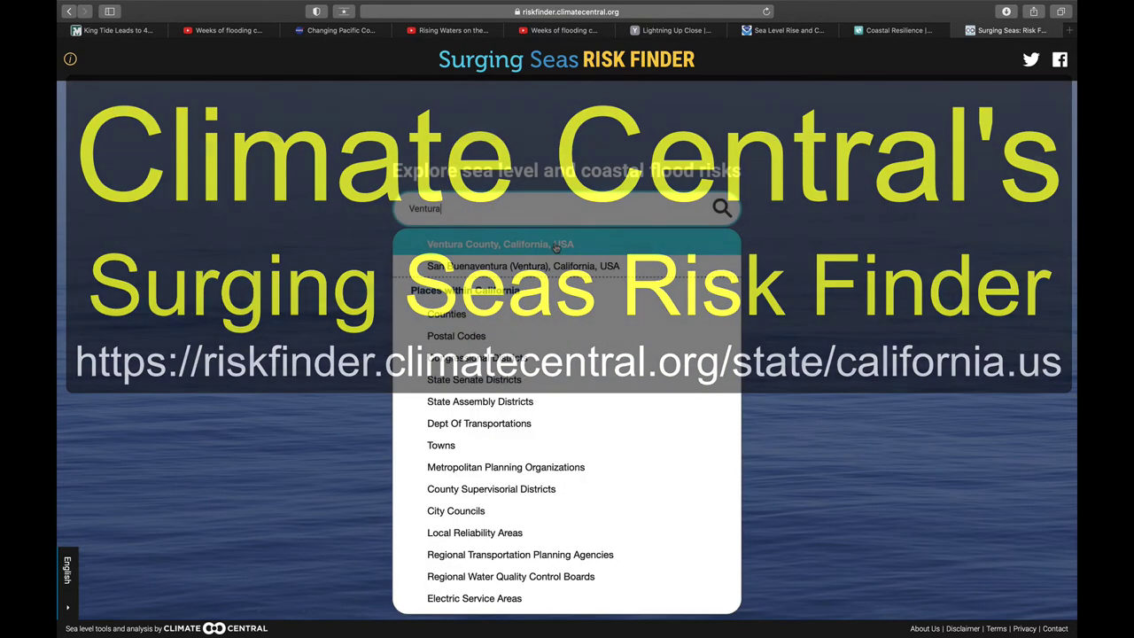
pyautogui.click(555, 246)
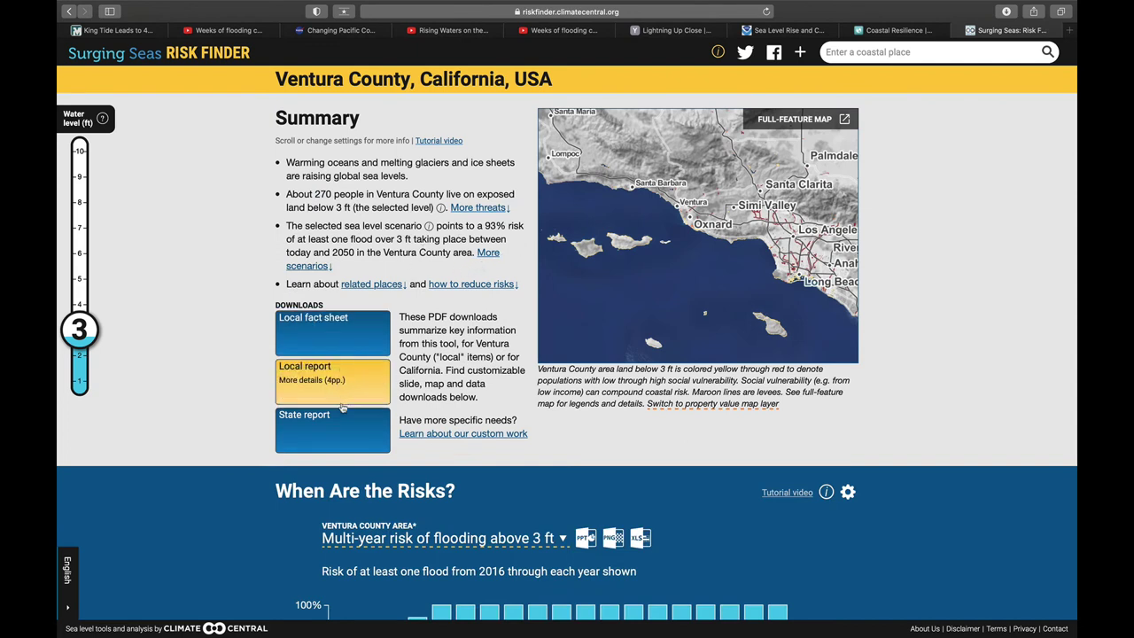
pyautogui.click(794, 119)
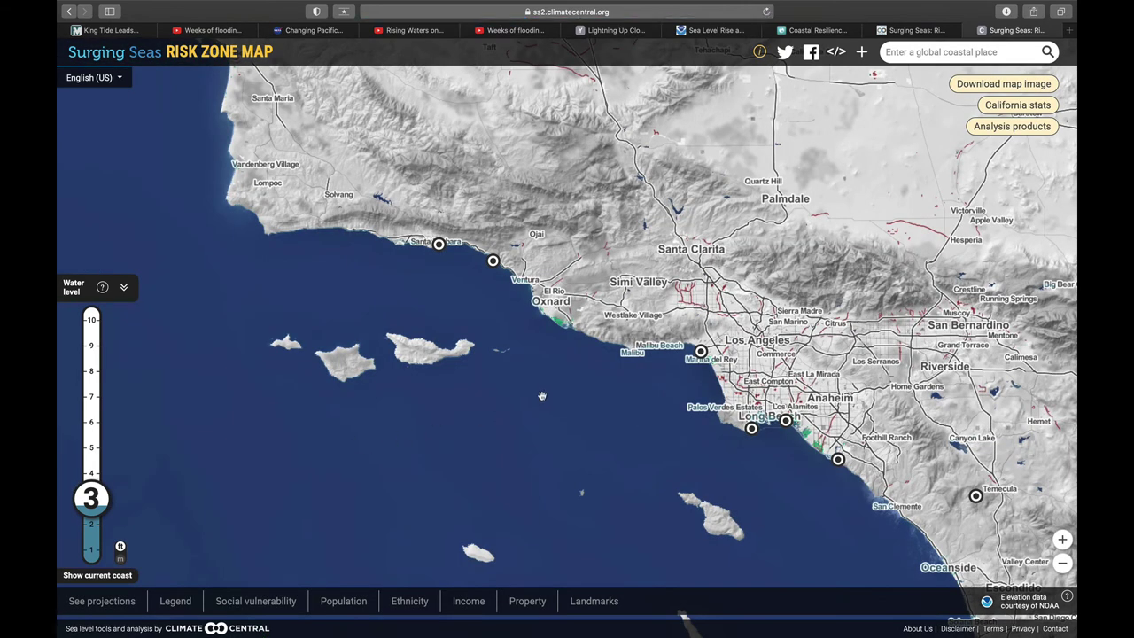
# Step: Zoom in three levels onto the Oxnard coastline and raise the water level to 5 ft
pyautogui.moveTo(542, 396); pyautogui.dragTo(514, 389)
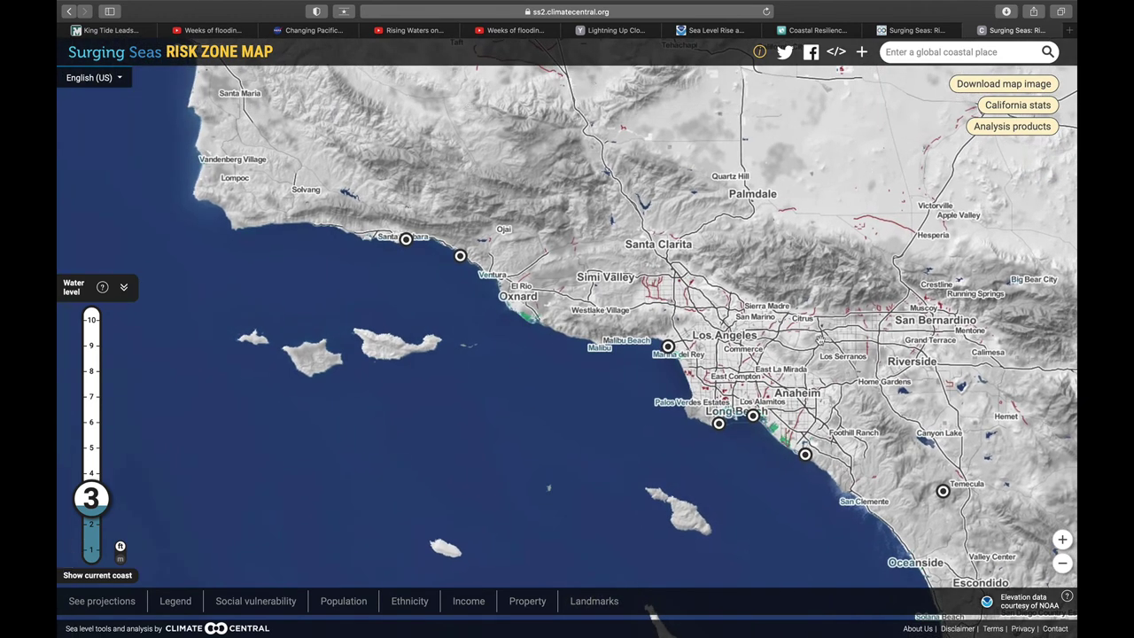
pyautogui.click(1062, 541)
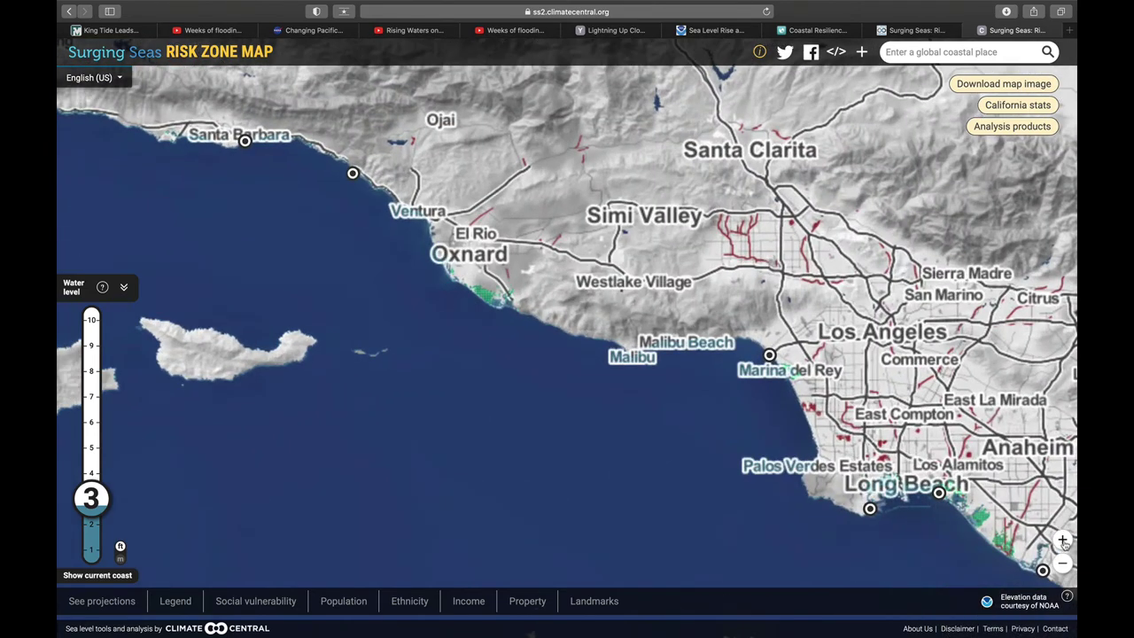
pyautogui.click(1062, 541)
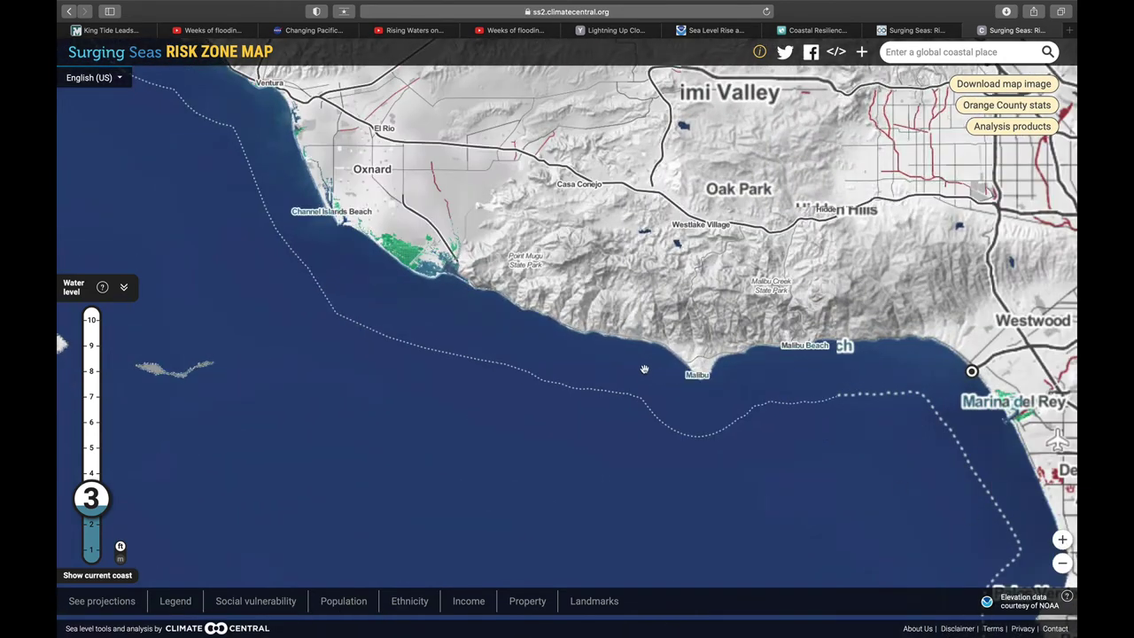
pyautogui.click(1063, 541)
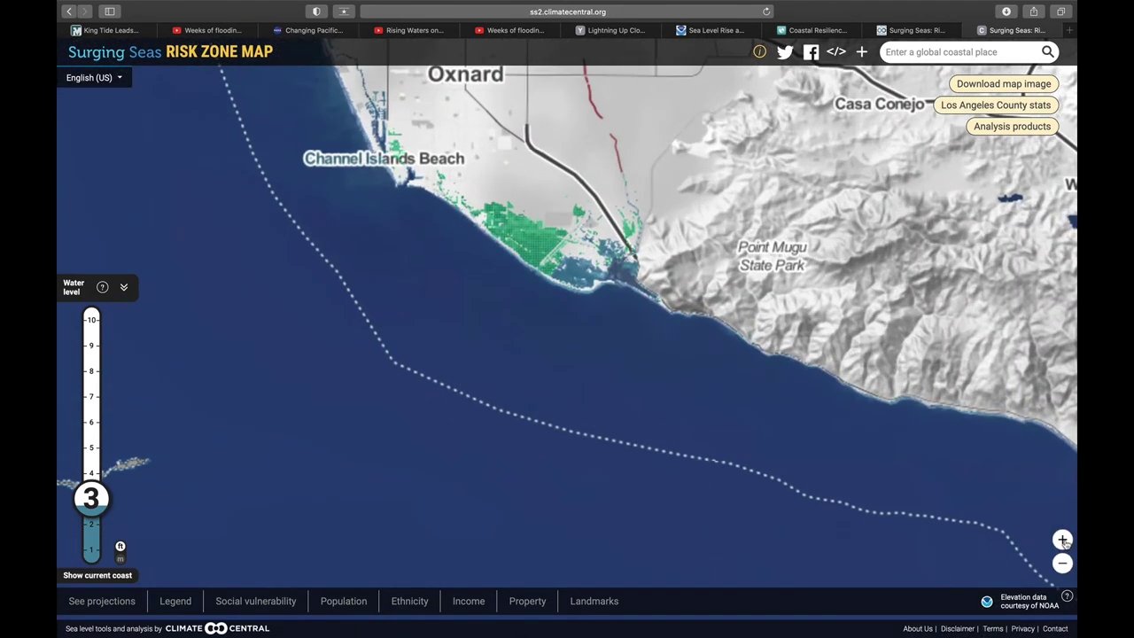
pyautogui.moveTo(353, 283); pyautogui.dragTo(364, 385)
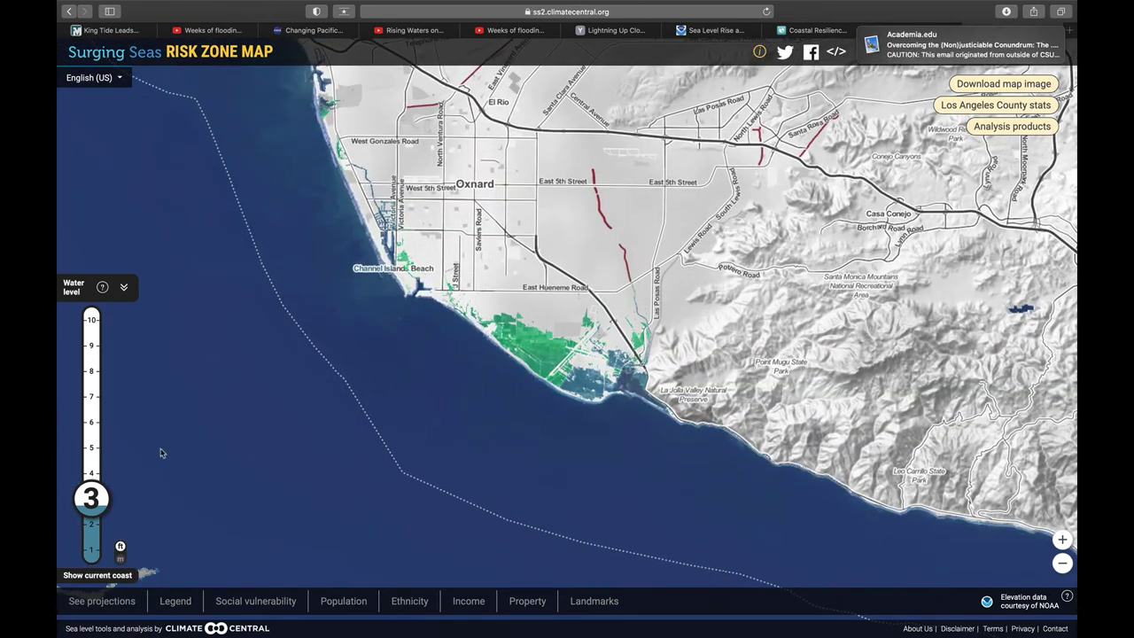
pyautogui.moveTo(94, 494); pyautogui.dragTo(92, 449)
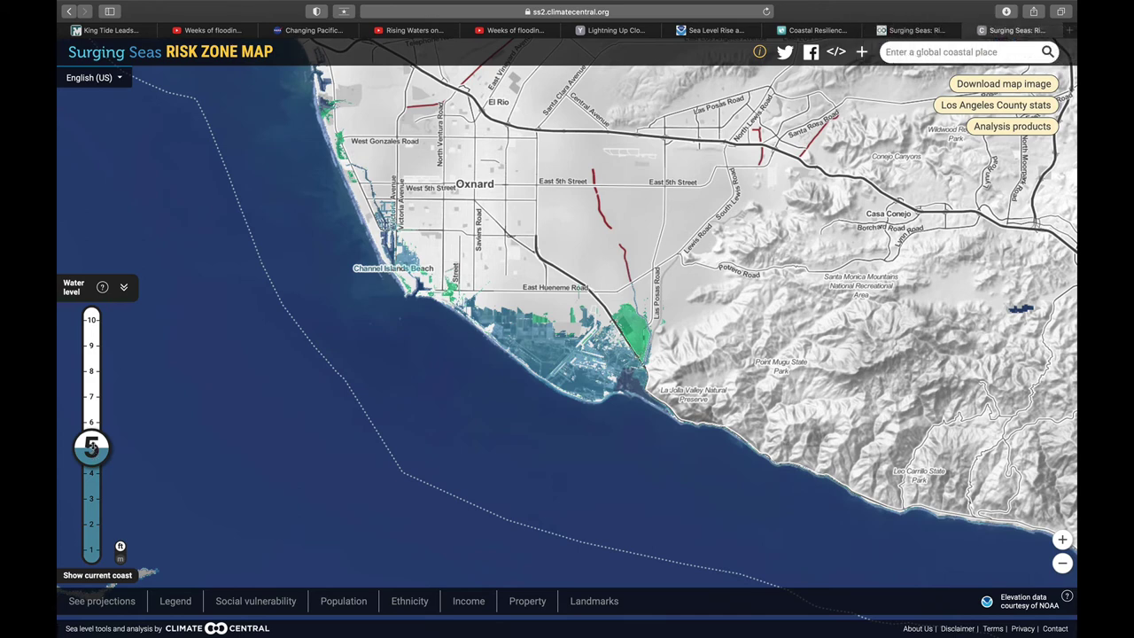
# Step: Set the water level to 7 ft and pan to reveal Ventura and El Rio
pyautogui.click(94, 394)
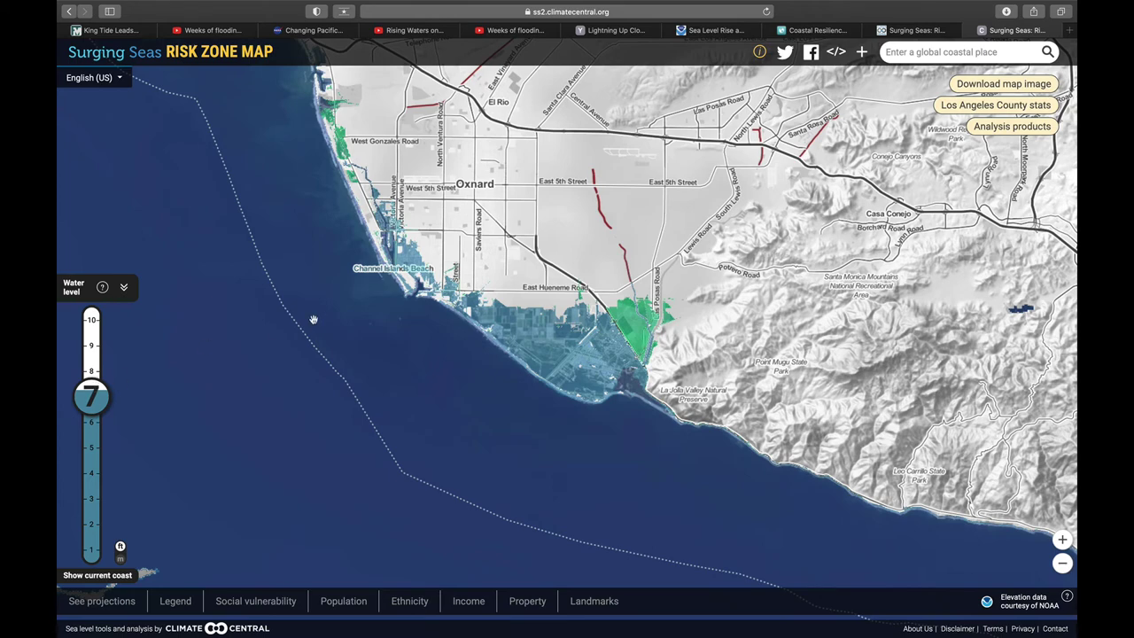
pyautogui.moveTo(520, 213); pyautogui.dragTo(343, 203)
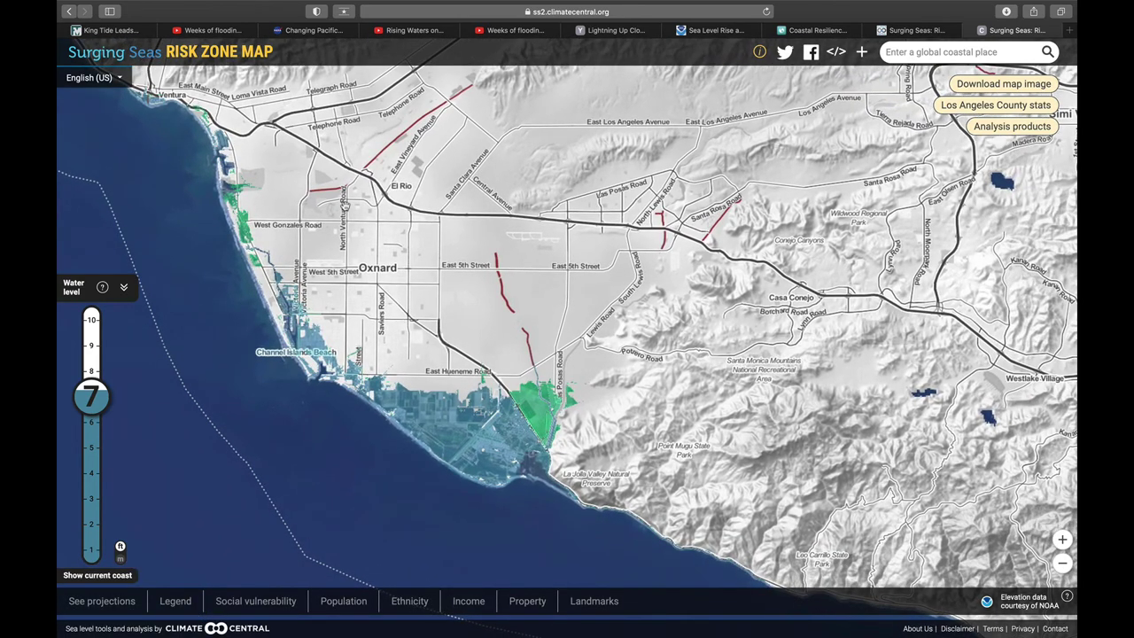